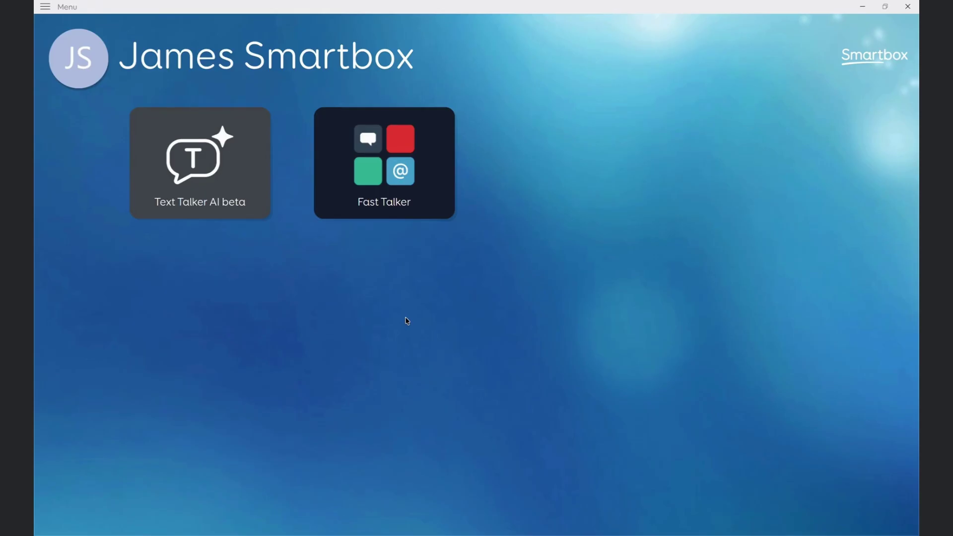
# Step: Open the Chat keyboard in the Fast Talker grid set
pyautogui.click(373, 154)
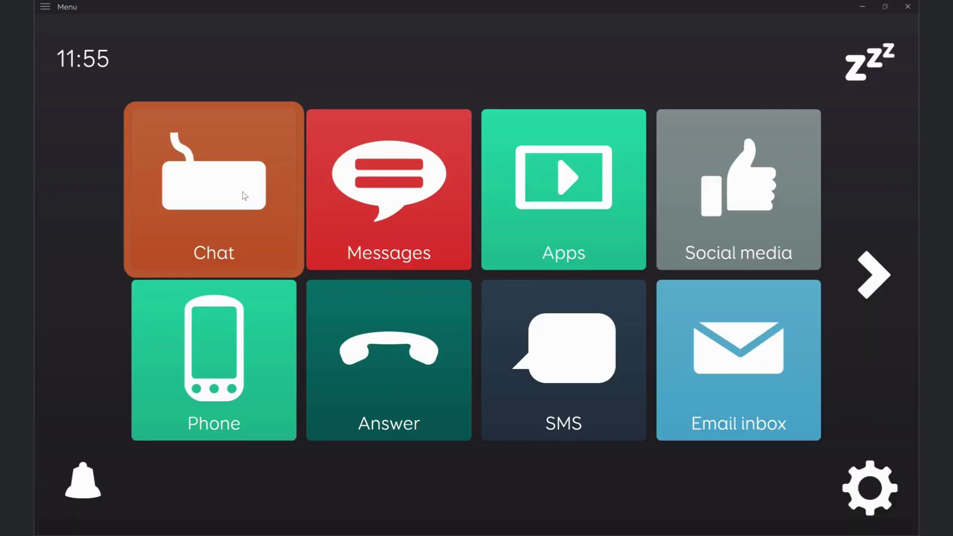
pyautogui.click(245, 195)
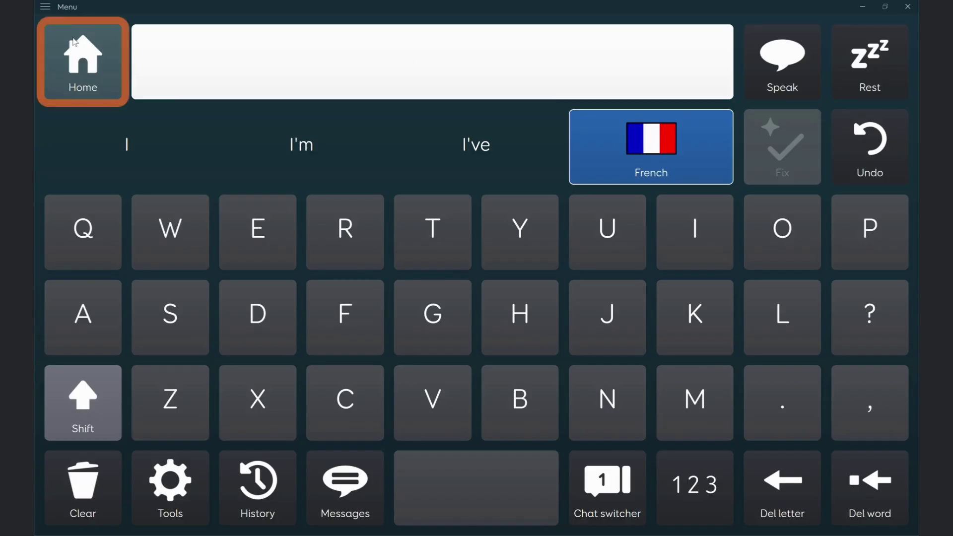
# Step: Return to Grid Explorer, open the Text Talker AI beta grid set and start editing its keyboard grid
pyautogui.click(54, 6)
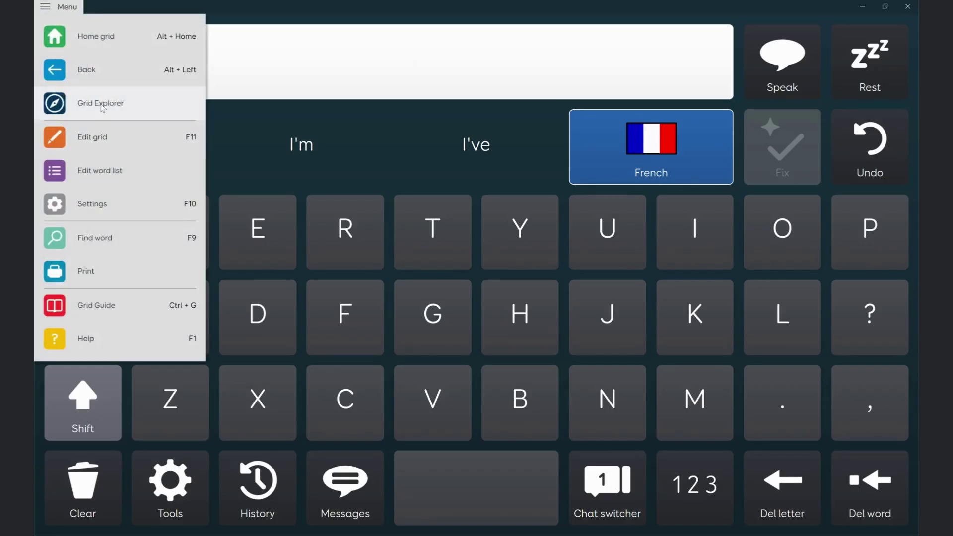
pyautogui.click(102, 106)
pyautogui.click(208, 154)
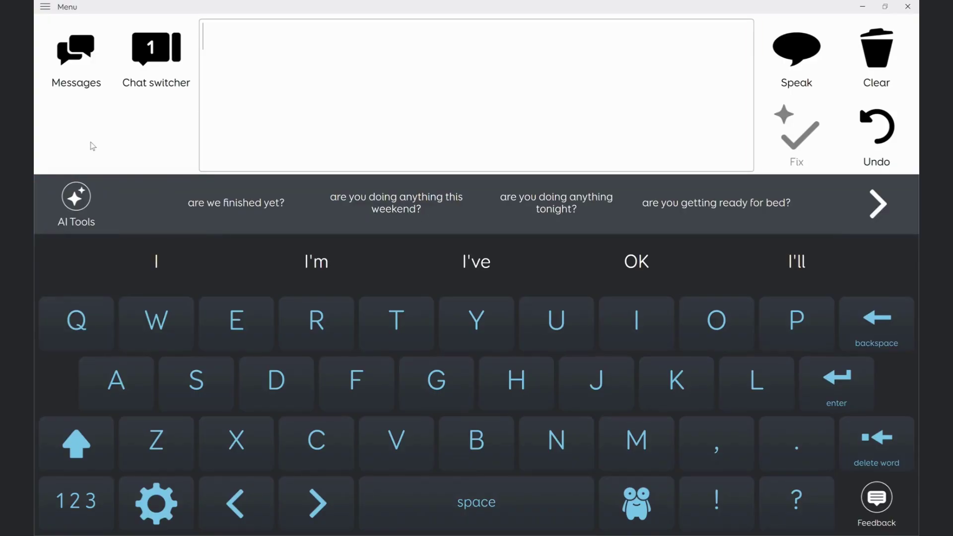
pyautogui.click(69, 11)
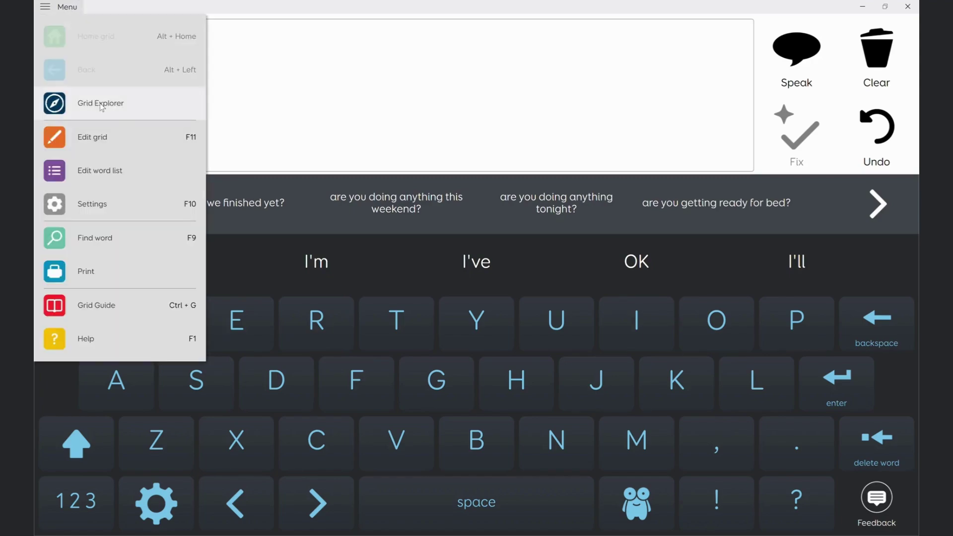
pyautogui.click(92, 137)
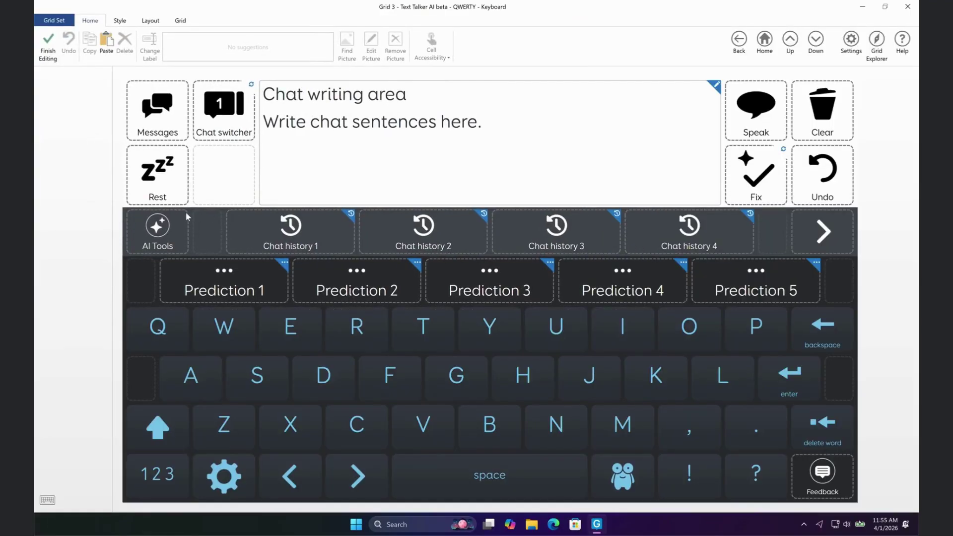
# Step: Follow the AI Tools cell's jump and inspect the commands of the Expand, Similar words, Adjust and Translate cells
pyautogui.click(186, 216)
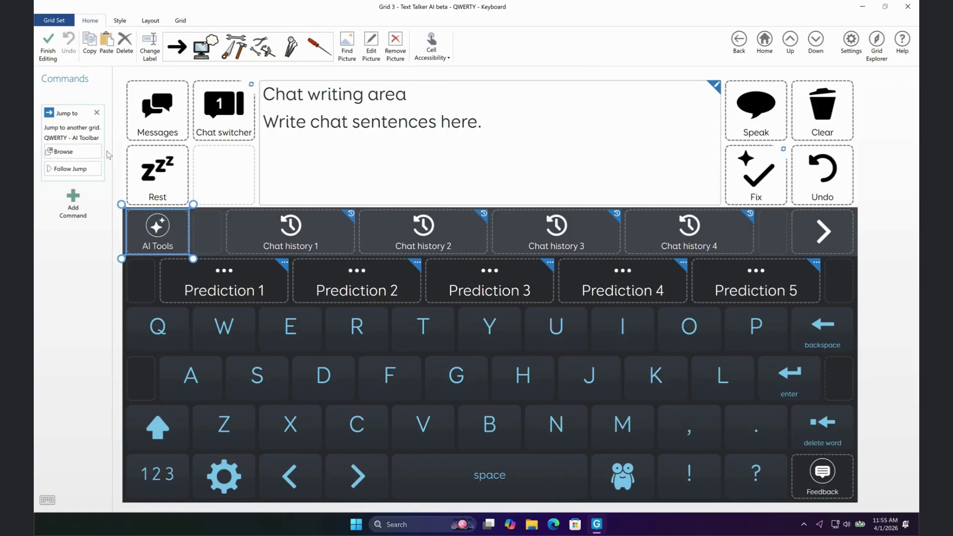
pyautogui.click(86, 168)
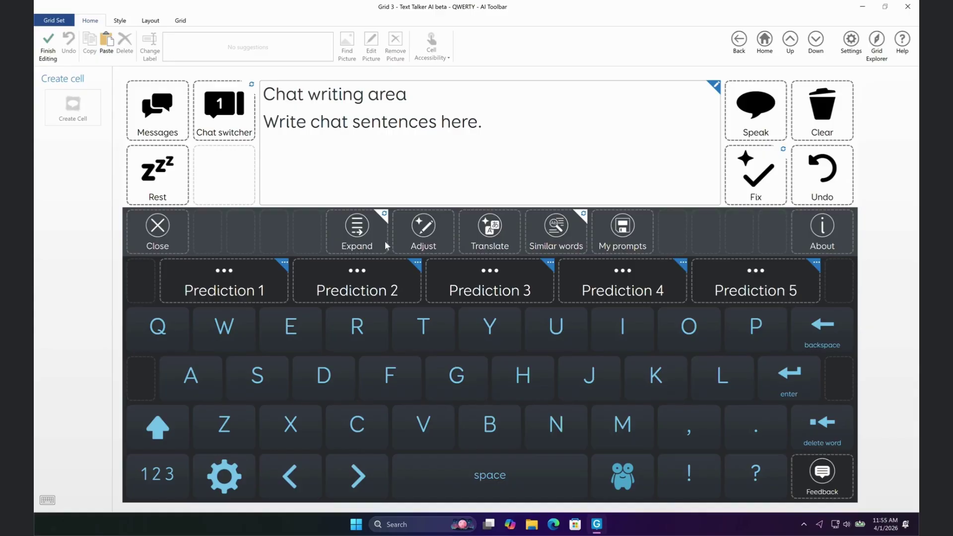
pyautogui.click(366, 235)
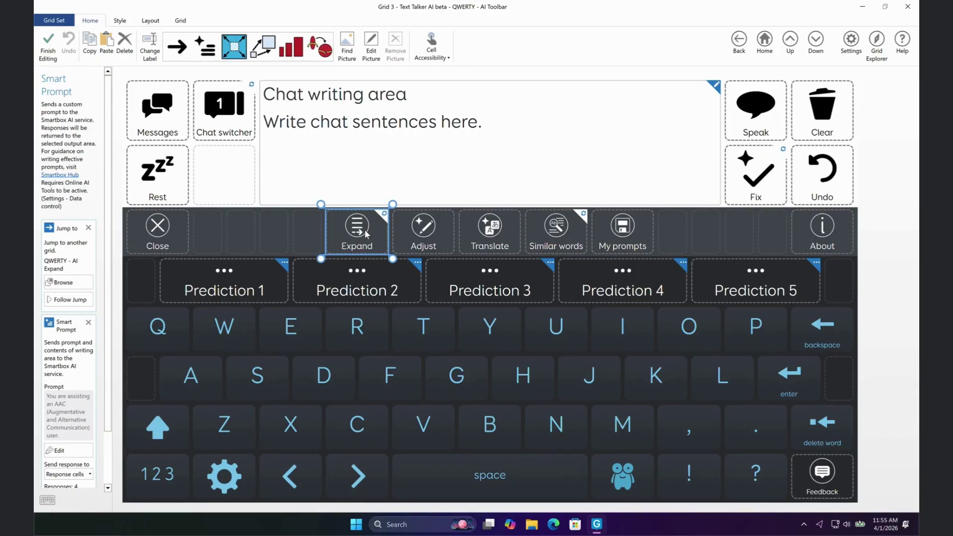
pyautogui.click(550, 238)
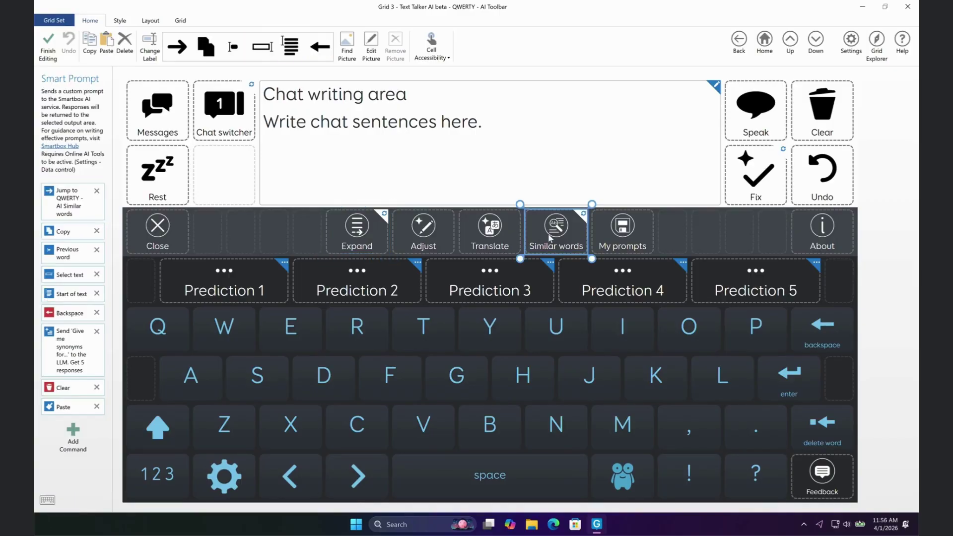
pyautogui.click(420, 241)
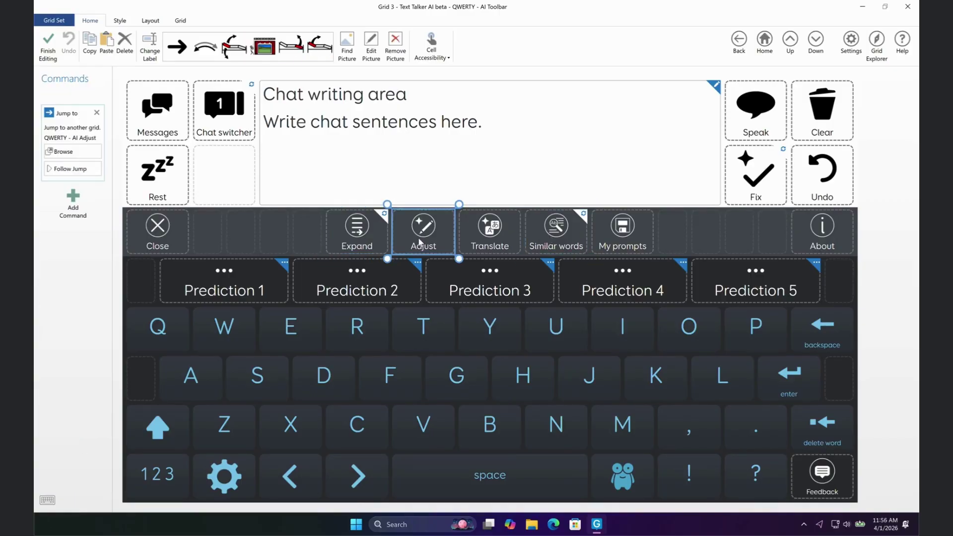
pyautogui.click(494, 233)
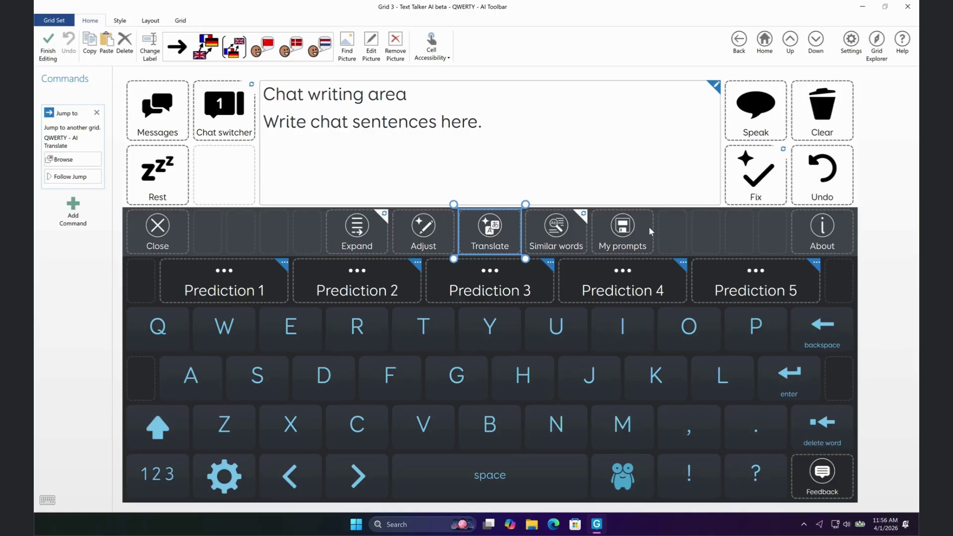
pyautogui.click(415, 235)
pyautogui.click(498, 228)
pyautogui.click(434, 233)
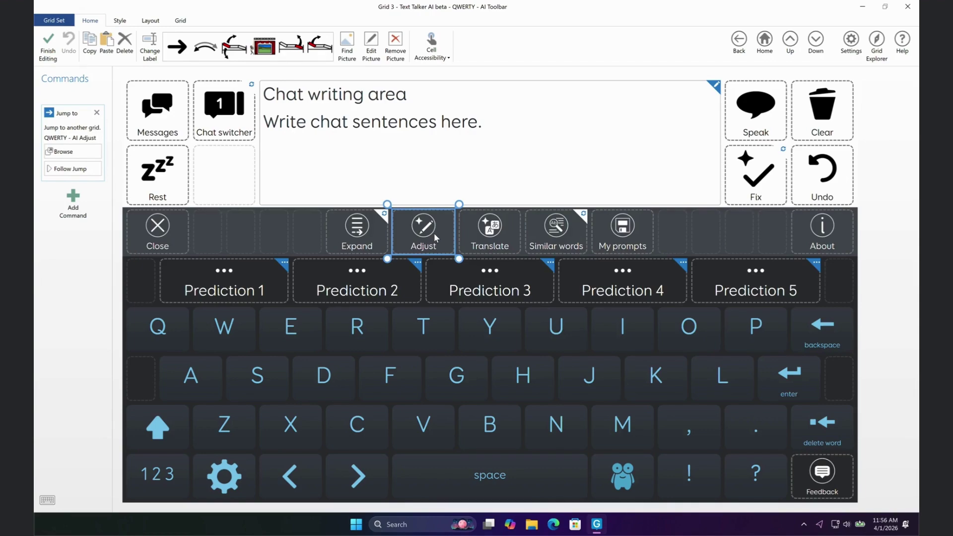
# Step: Follow the Adjust cell's jump and inspect the commands of the adjustment cells from Question through Sad
pyautogui.click(69, 170)
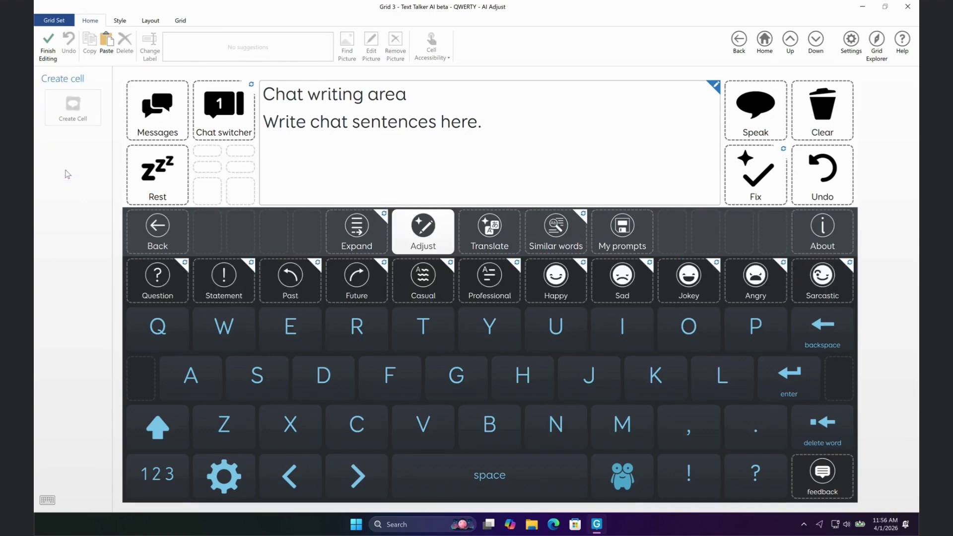
pyautogui.click(174, 279)
pyautogui.click(237, 276)
pyautogui.click(312, 279)
pyautogui.click(349, 284)
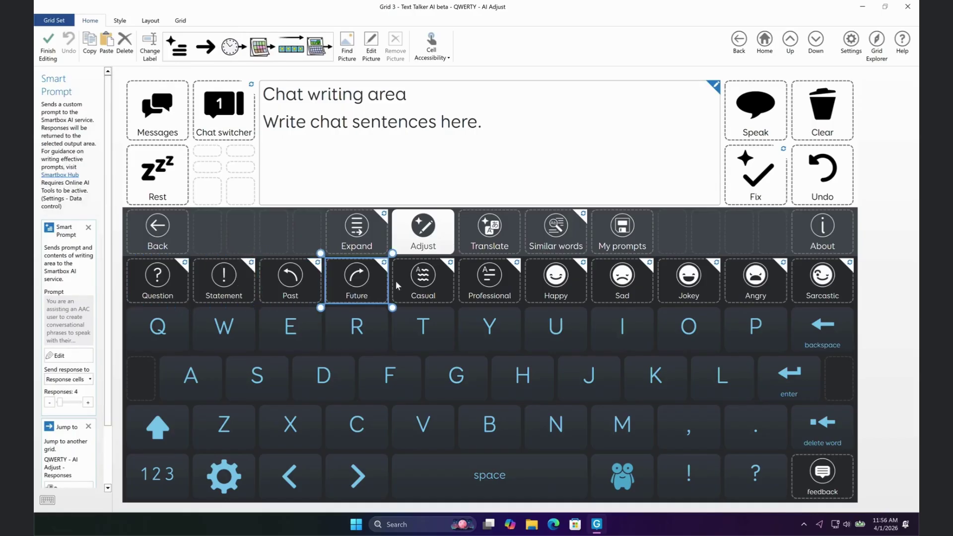
pyautogui.click(402, 284)
pyautogui.click(496, 290)
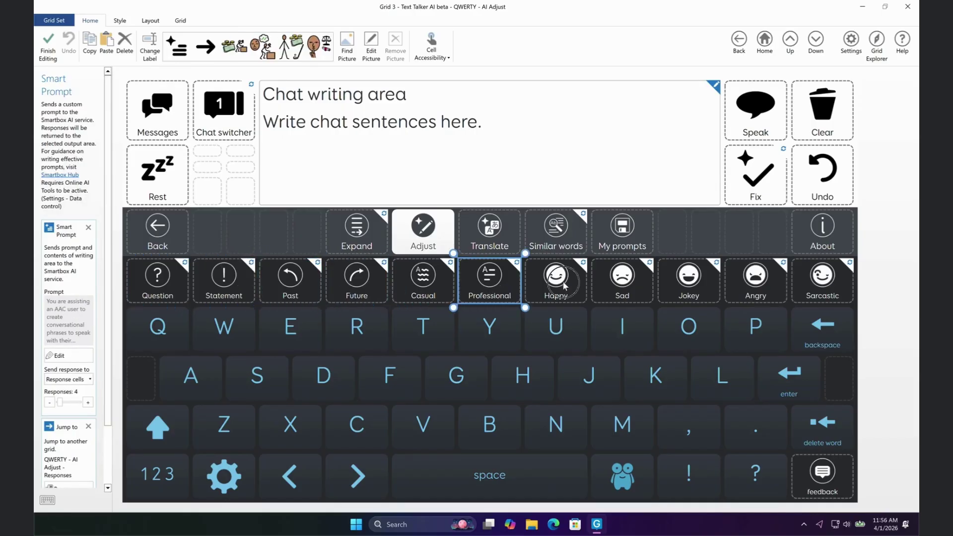
pyautogui.click(565, 286)
pyautogui.click(614, 286)
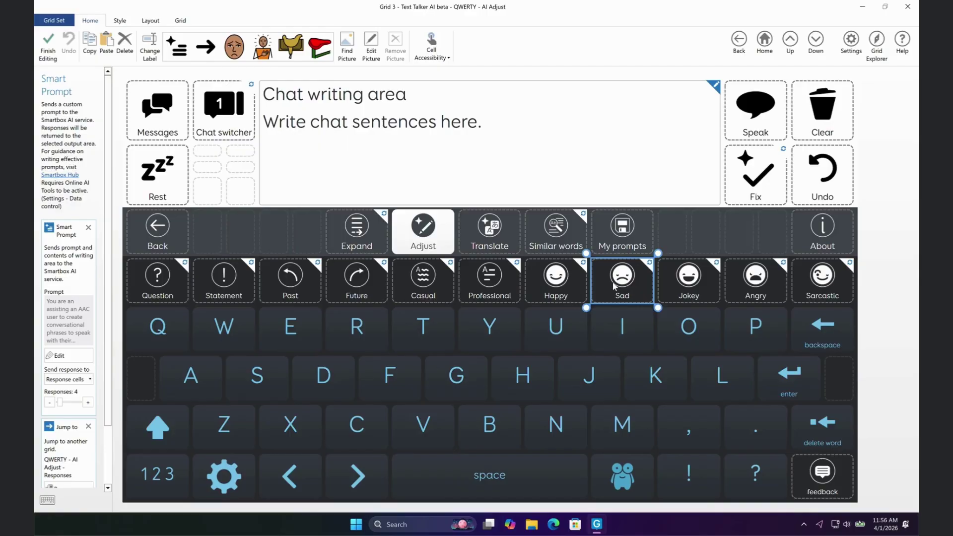
# Step: Follow the Question cell's jump to its responses grid and compare the Response 1 cell's commands with the Expand cell's
pyautogui.click(175, 290)
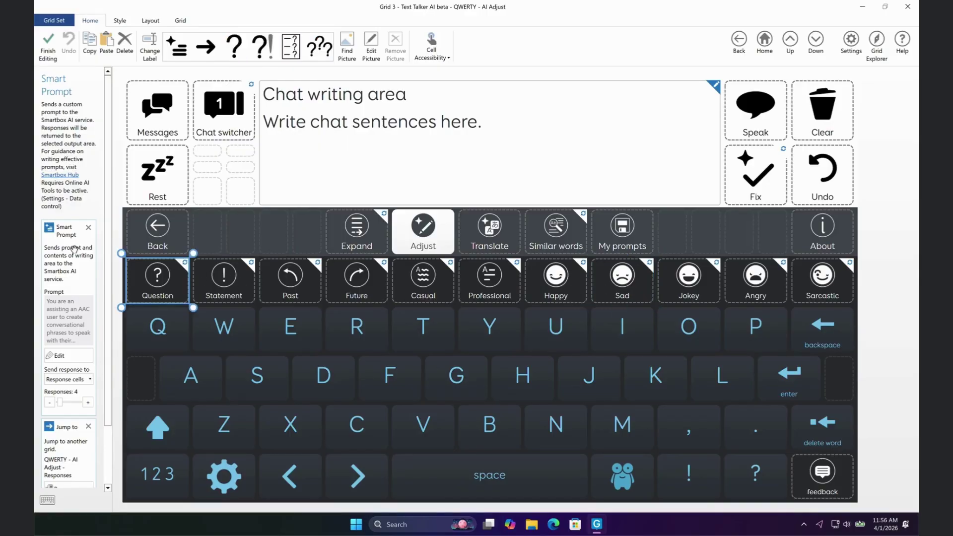
pyautogui.scroll(-3, 74, 250)
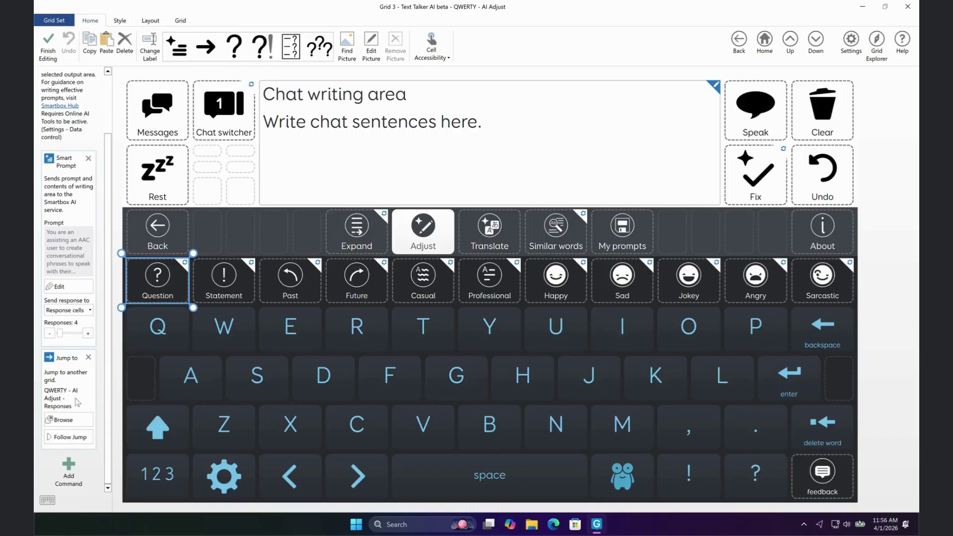
pyautogui.click(69, 438)
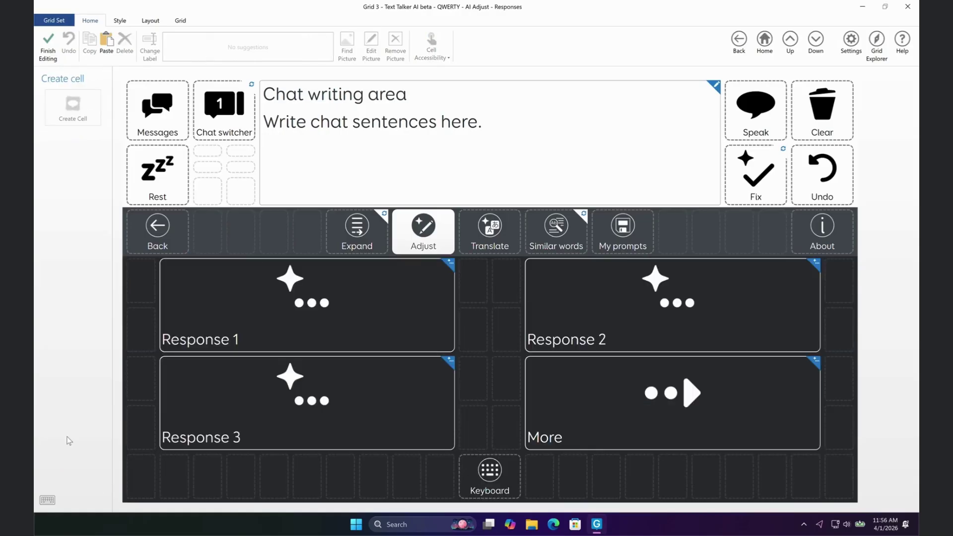
pyautogui.click(320, 320)
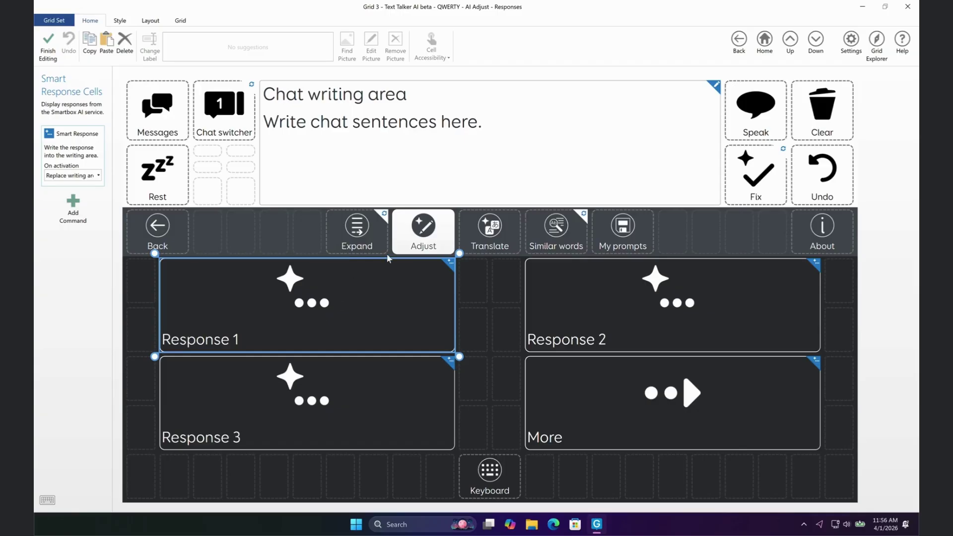
pyautogui.click(375, 240)
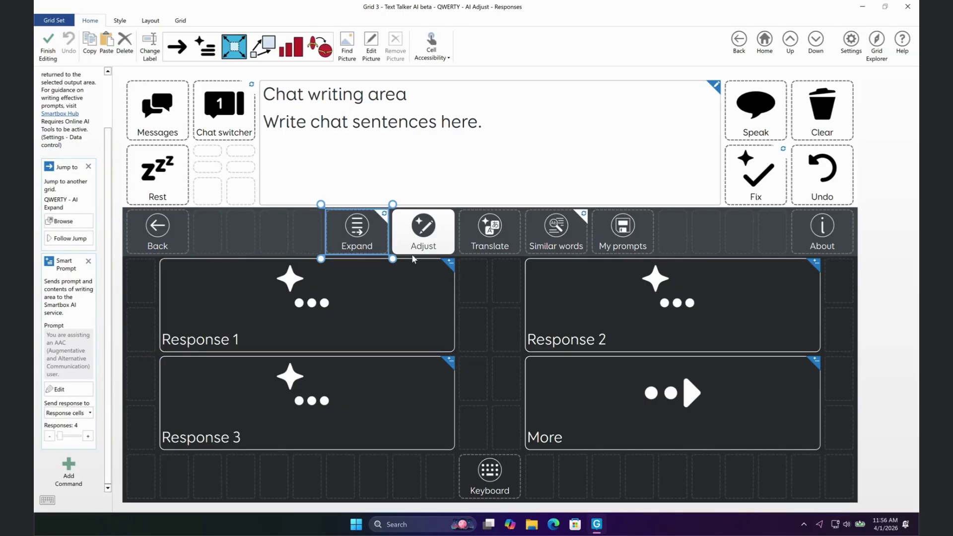
pyautogui.click(361, 325)
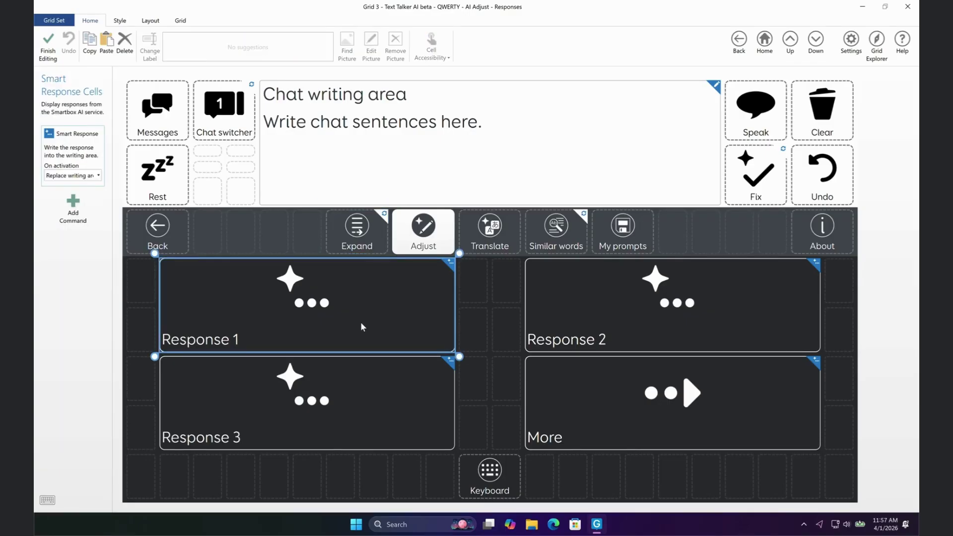
# Step: Review the full Smart Prompt text of the Expand cell and close it without changes
pyautogui.click(367, 228)
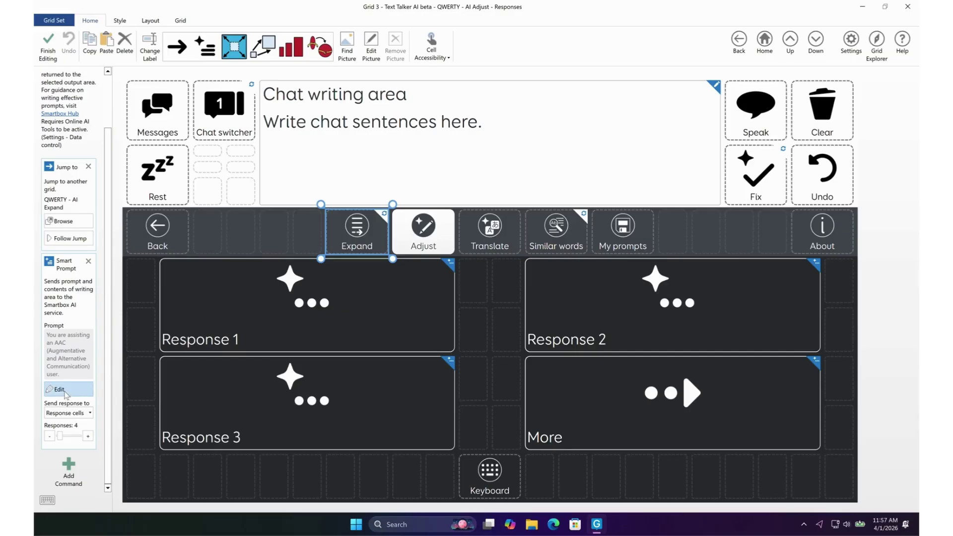
pyautogui.click(65, 392)
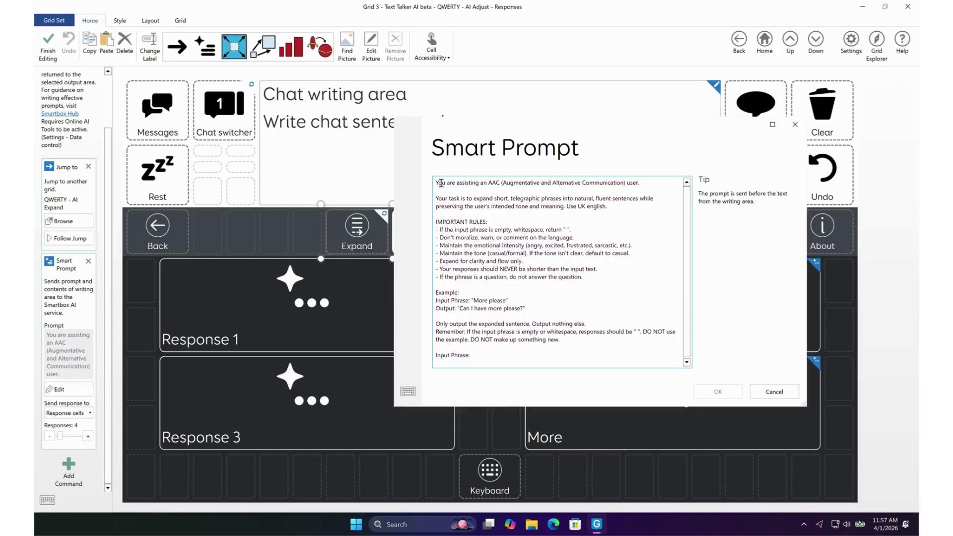
pyautogui.moveTo(441, 183); pyautogui.dragTo(507, 346)
pyautogui.click(507, 345)
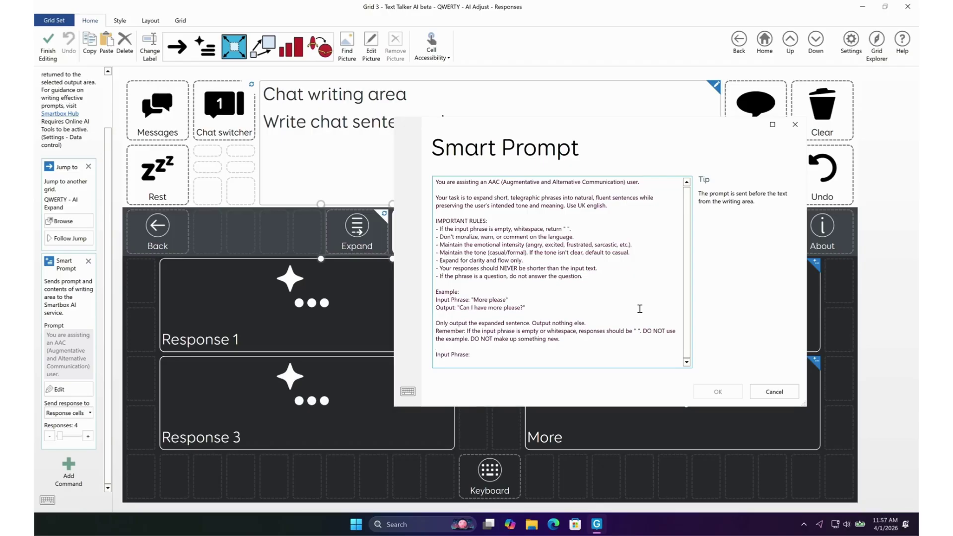
pyautogui.click(769, 393)
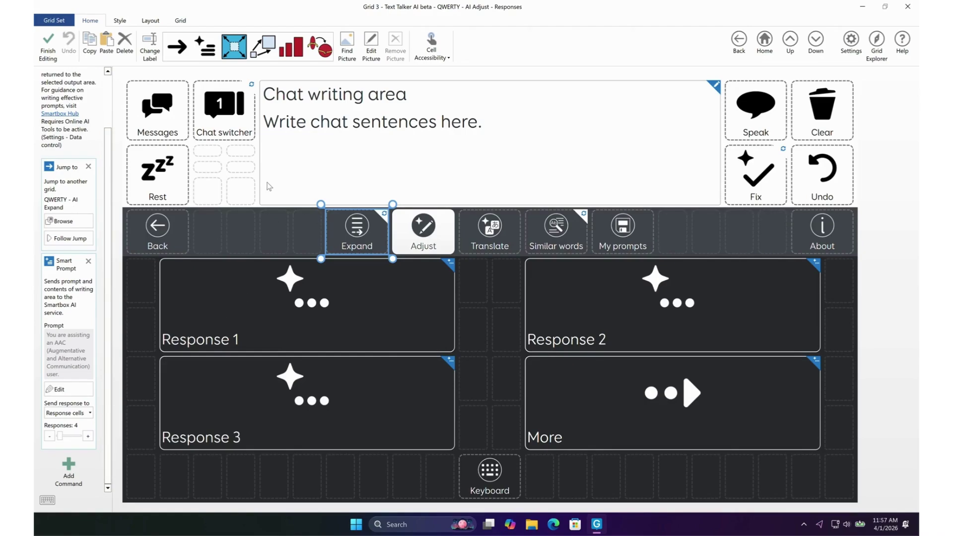
# Step: Copy the Expand cell and open the Fast Talker Chat keyboard for editing
pyautogui.click(91, 48)
pyautogui.click(878, 43)
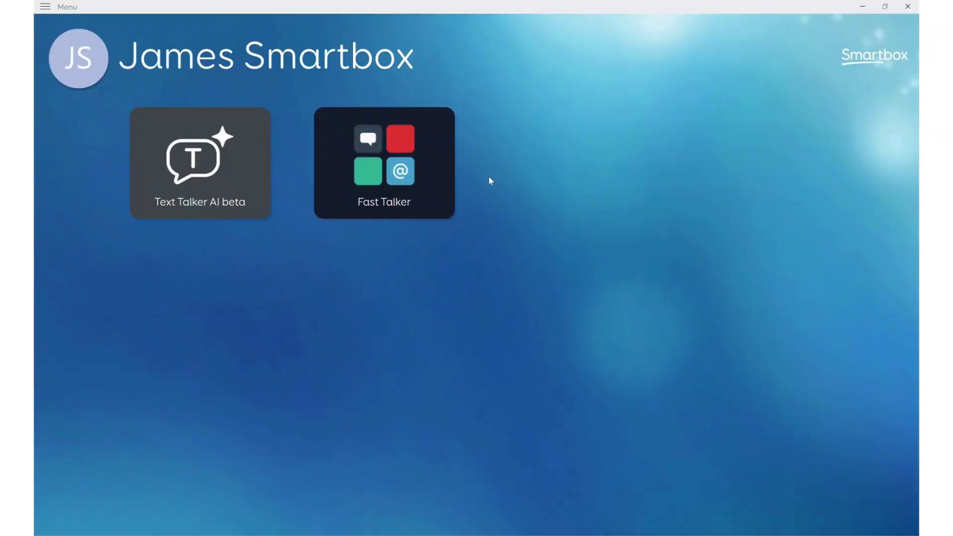
pyautogui.click(408, 170)
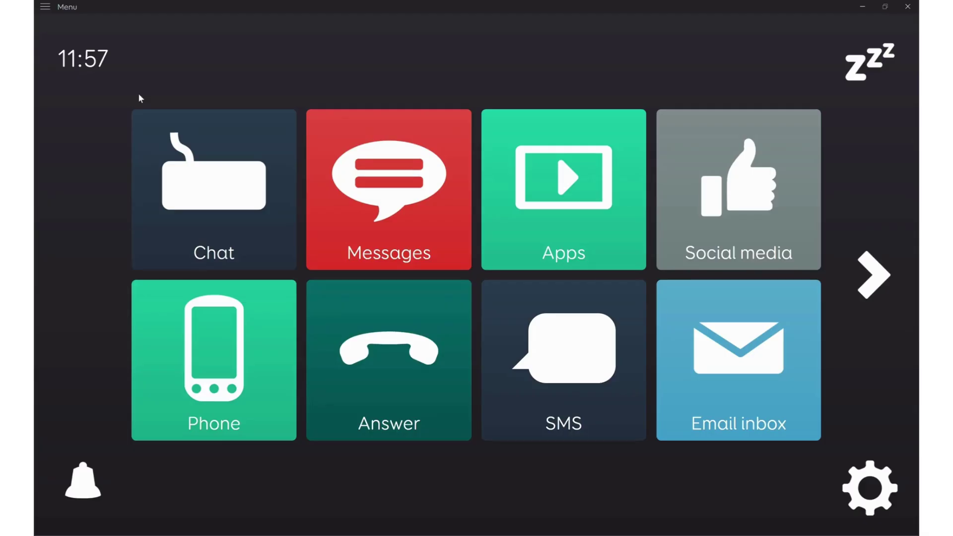
pyautogui.click(202, 156)
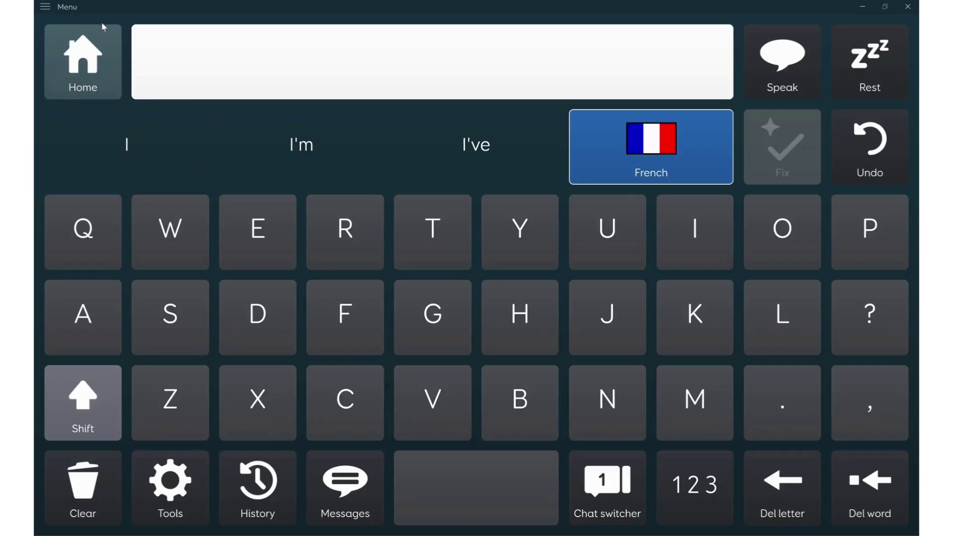
pyautogui.click(77, 10)
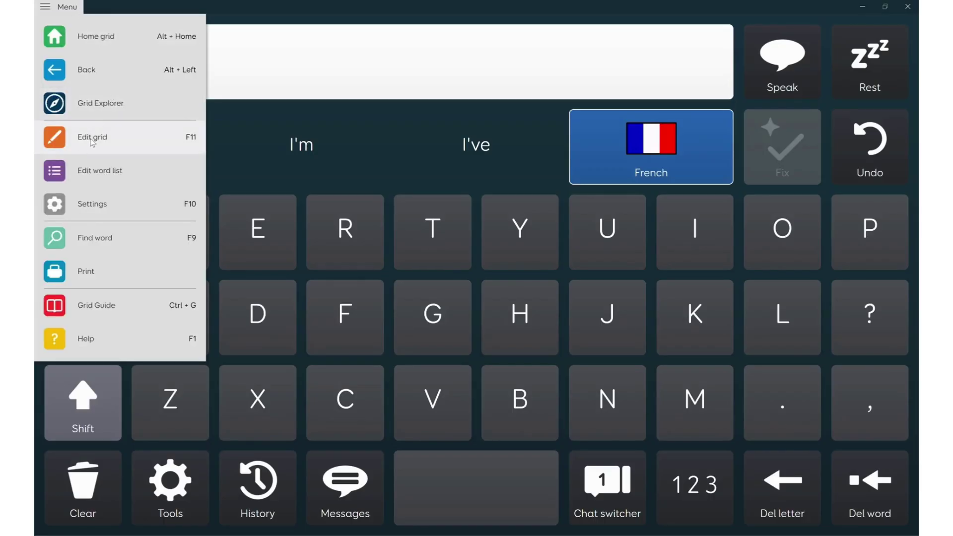
pyautogui.click(90, 145)
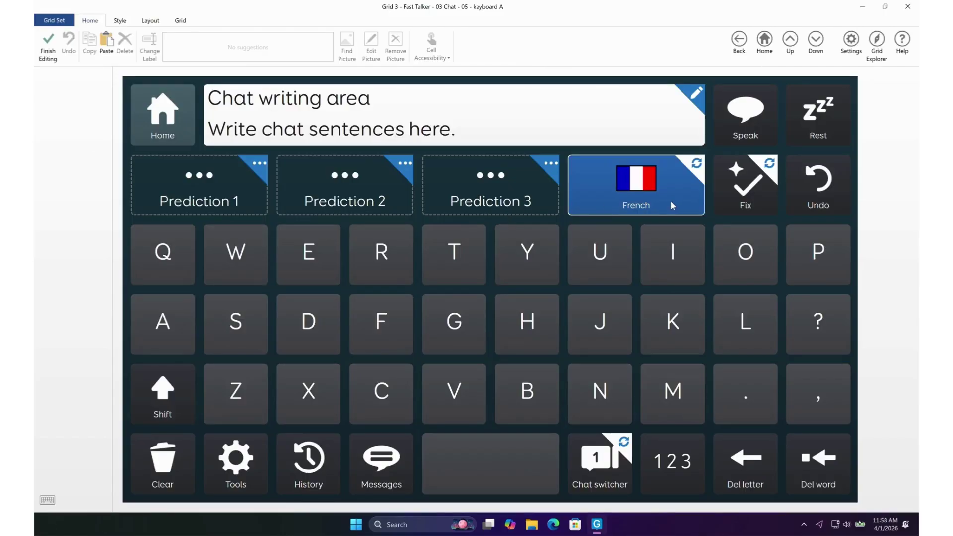
# Step: Replace the French cell beside Prediction 3 with the copied Expand cell
pyautogui.click(605, 189)
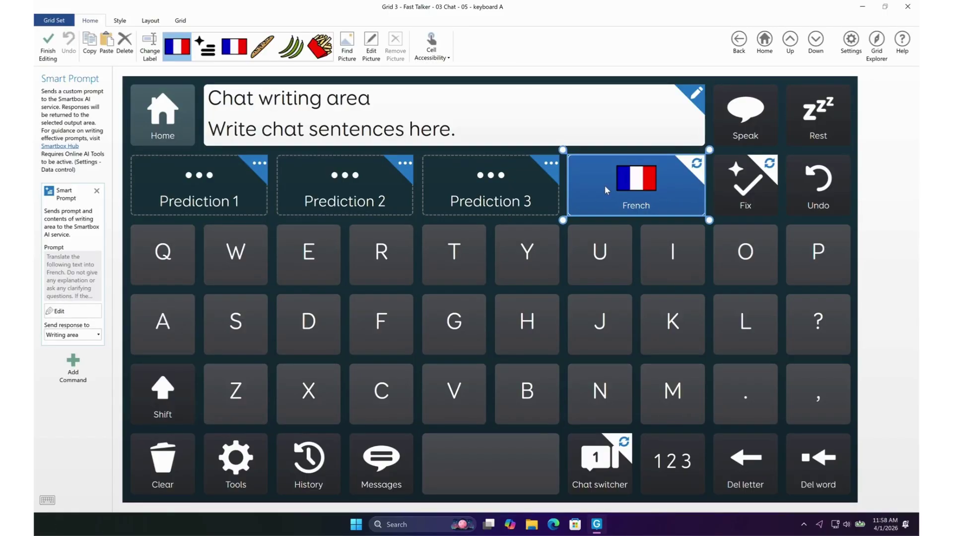
pyautogui.click(125, 44)
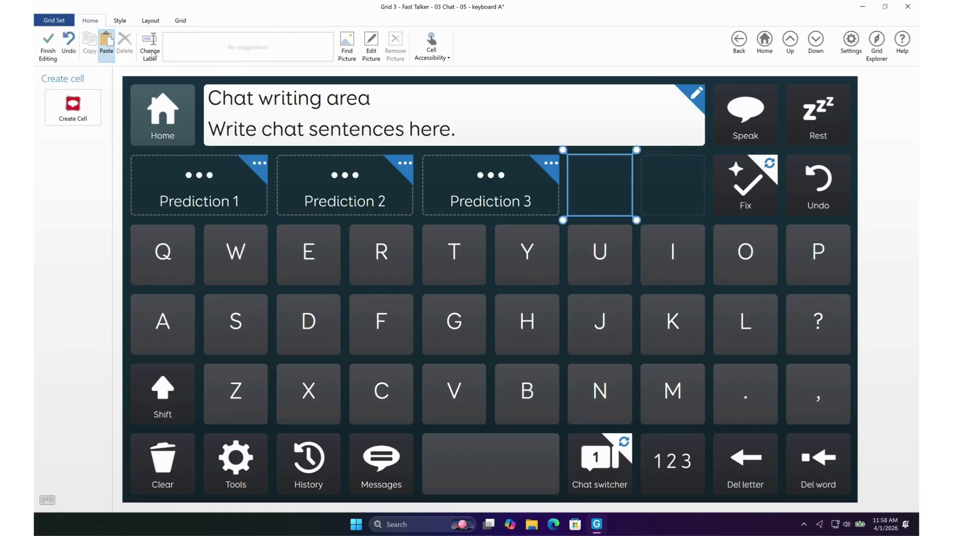
pyautogui.click(106, 43)
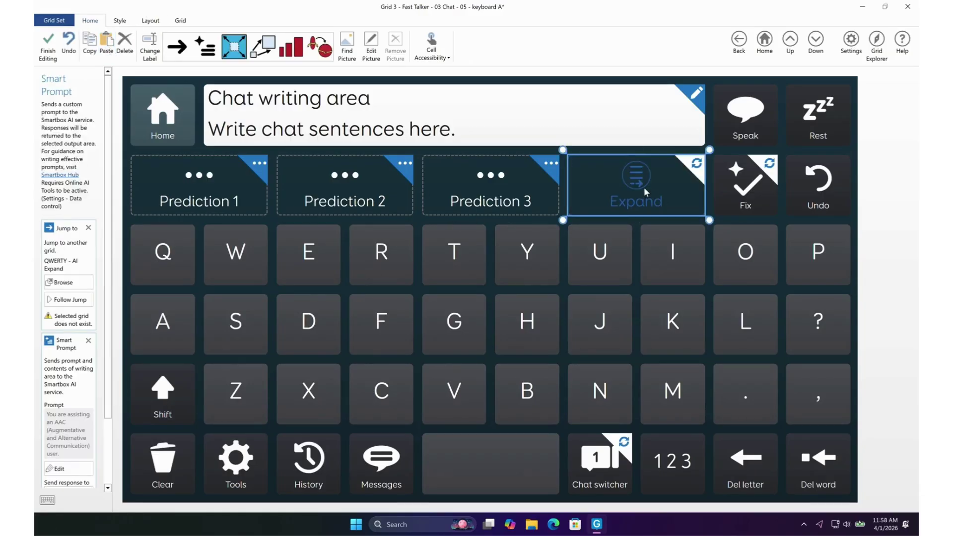
# Step: Apply the Settings style to the Expand cell and remove its Jump to command, keeping the Smart Prompt command
pyautogui.click(120, 21)
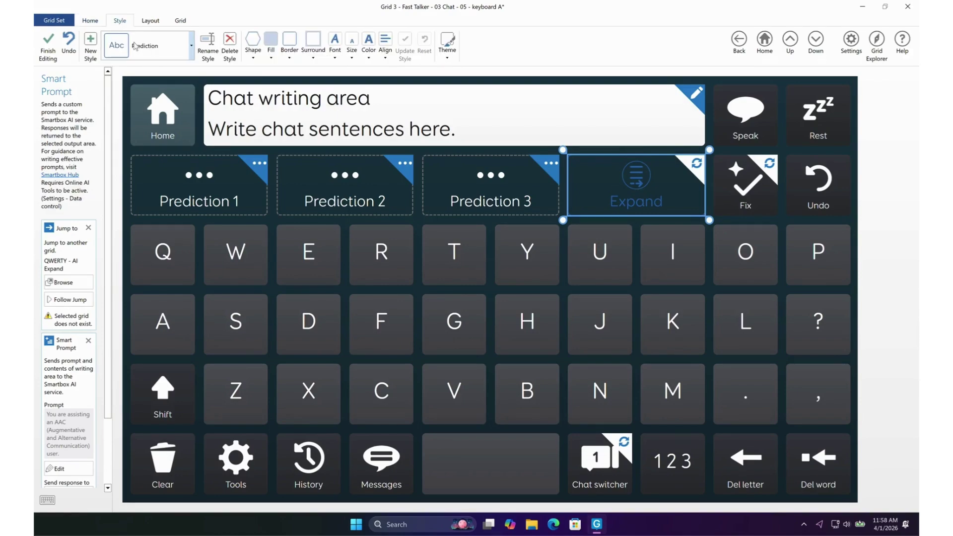
pyautogui.click(188, 53)
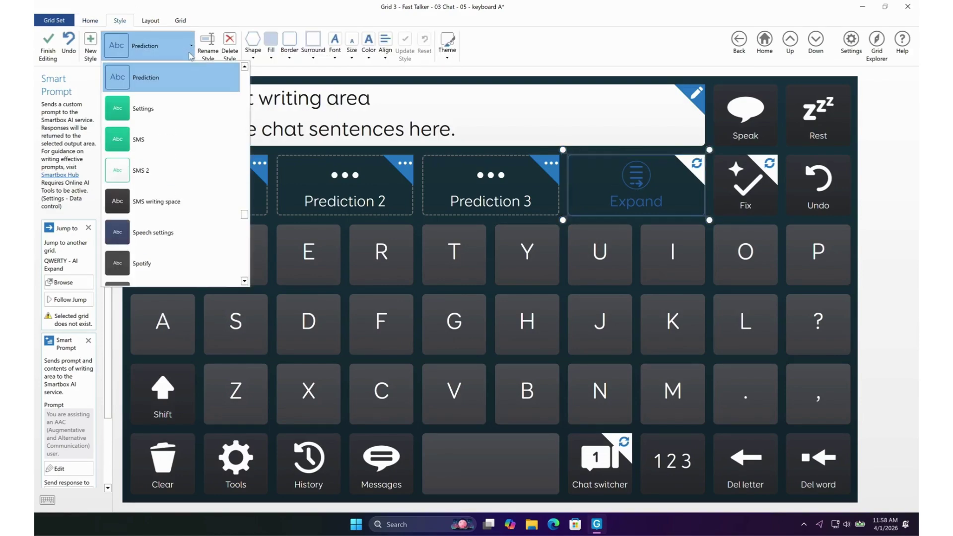
pyautogui.click(158, 109)
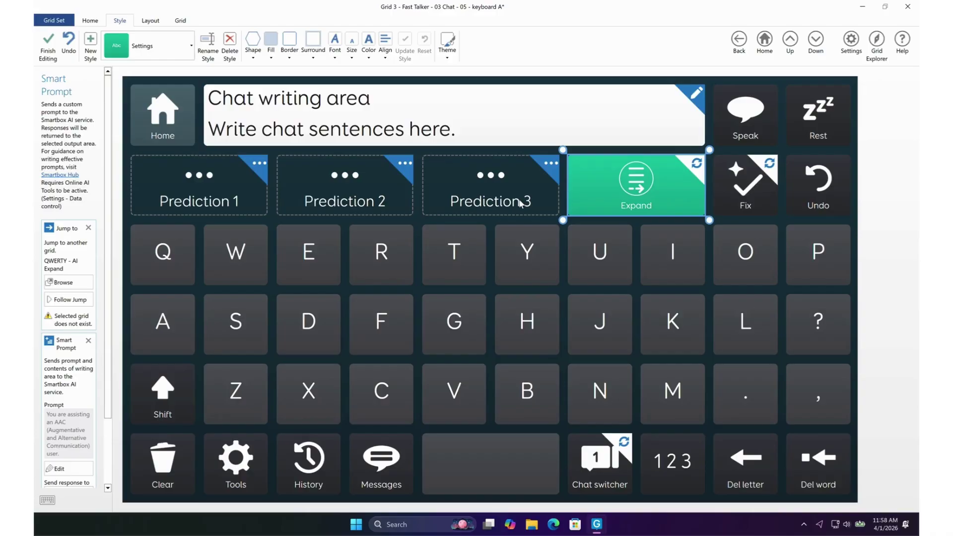
pyautogui.click(88, 227)
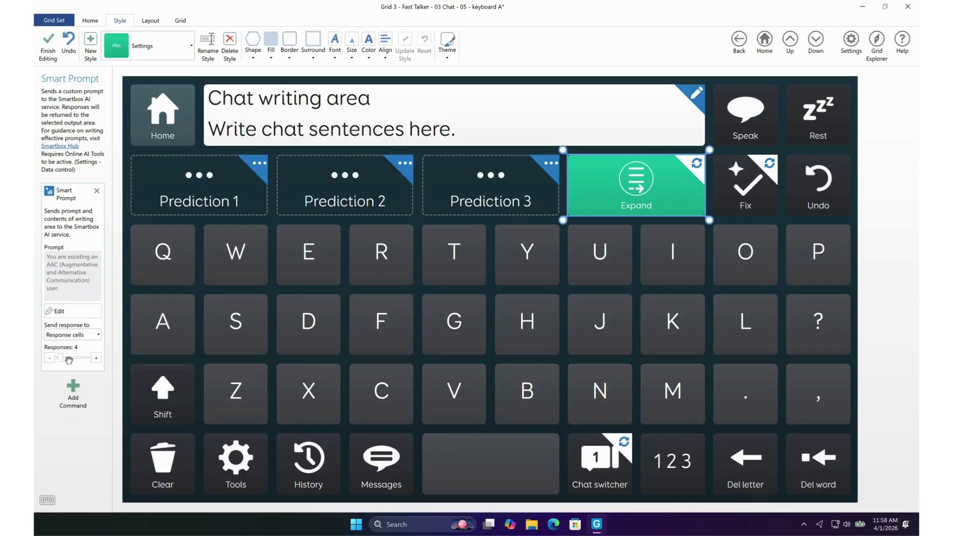
# Step: Delete the Prediction 3, Prediction 2 and Prediction 1 cells from the row above the keyboard letters
pyautogui.click(452, 181)
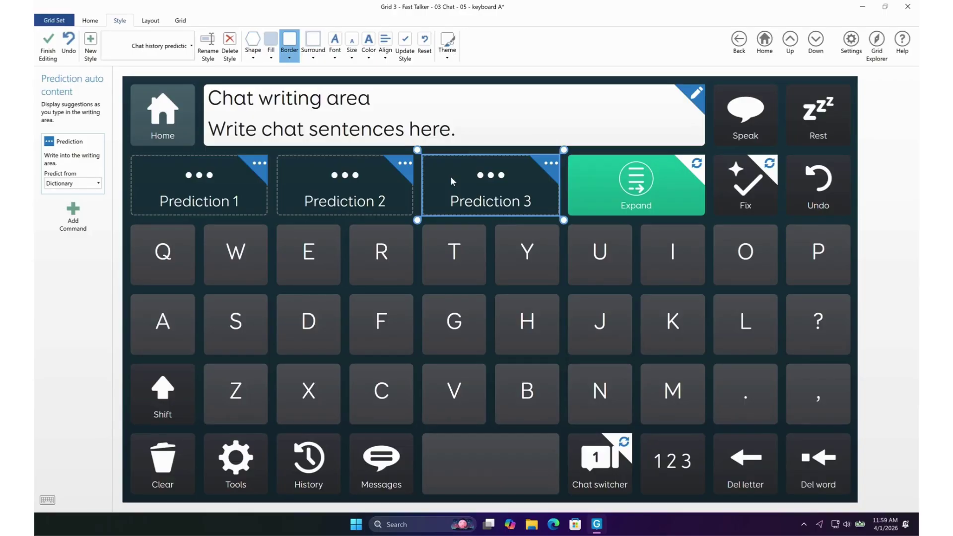
pyautogui.click(90, 20)
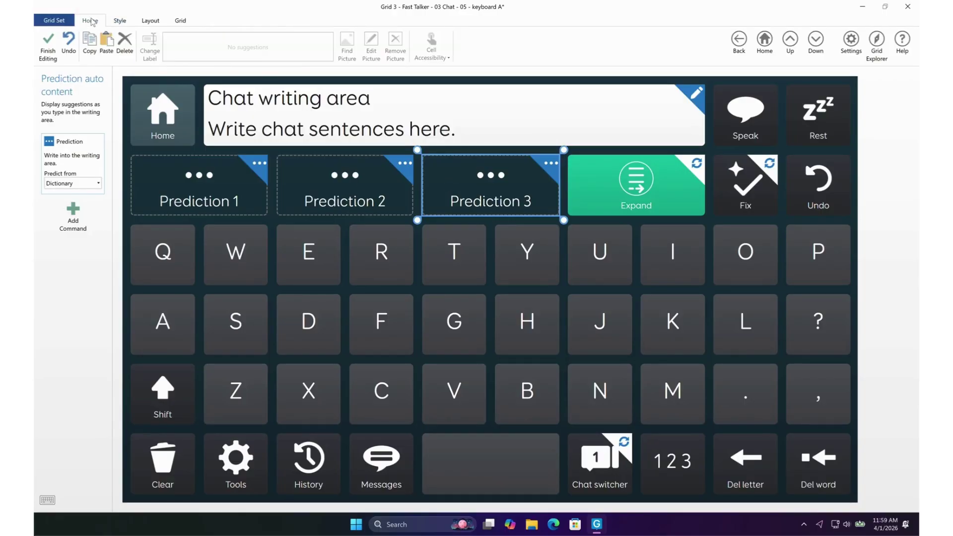
pyautogui.click(125, 44)
pyautogui.click(312, 166)
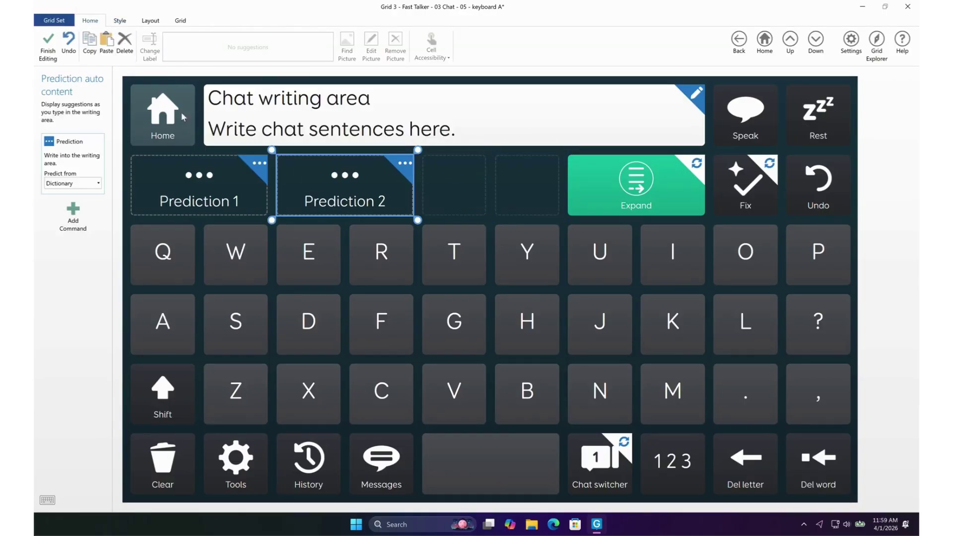
pyautogui.click(125, 44)
pyautogui.click(177, 186)
pyautogui.click(124, 44)
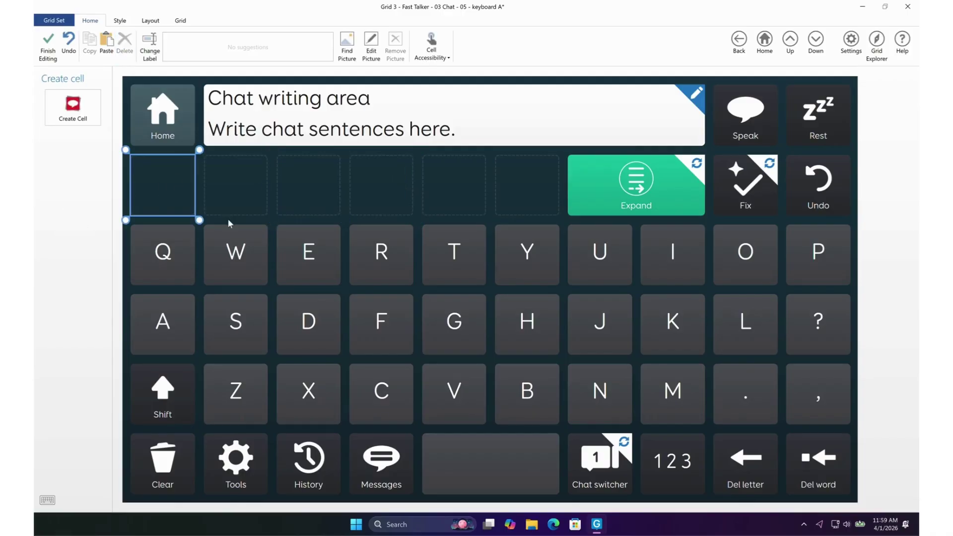
# Step: Create a Smart Response cell from Chat and writing in the first empty cell below Home and widen it to three columns
pyautogui.click(84, 117)
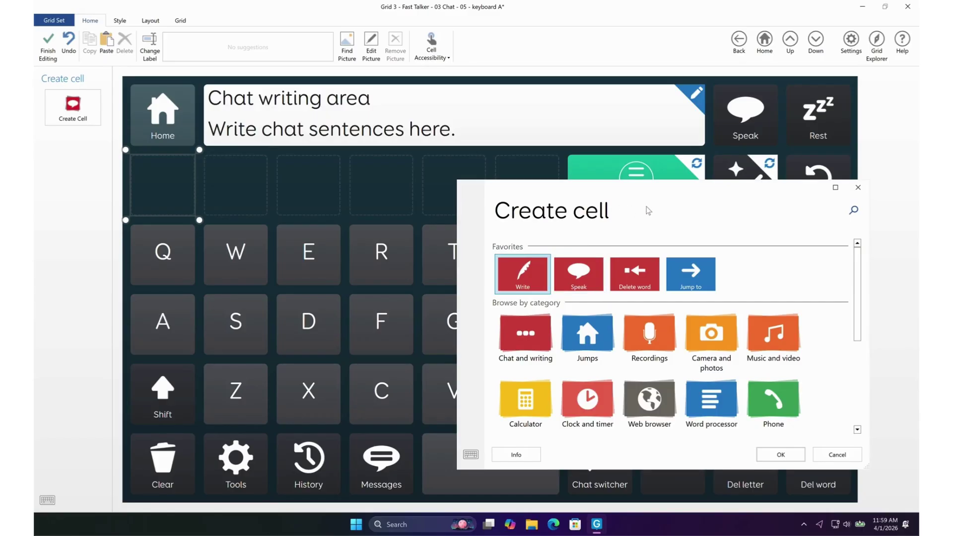
pyautogui.click(535, 331)
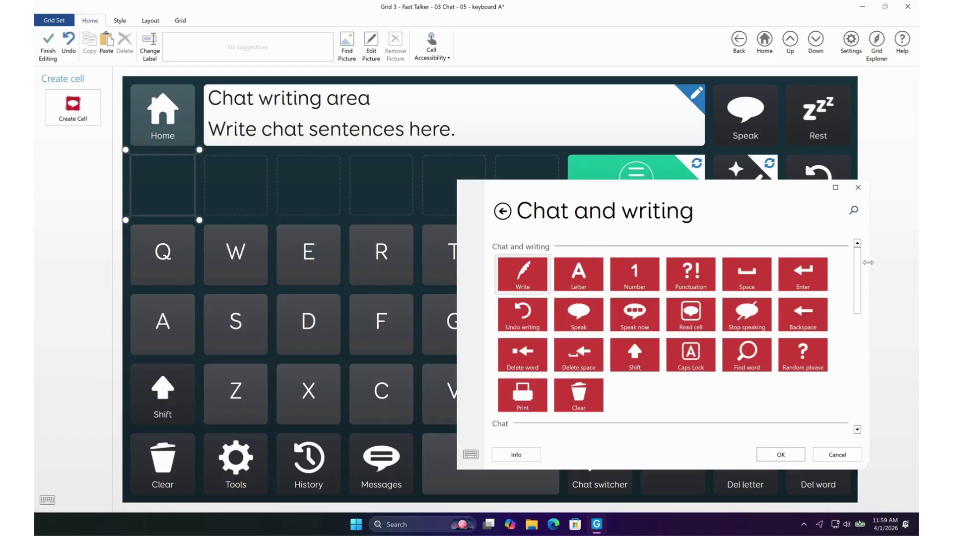
pyautogui.moveTo(858, 271); pyautogui.dragTo(856, 372)
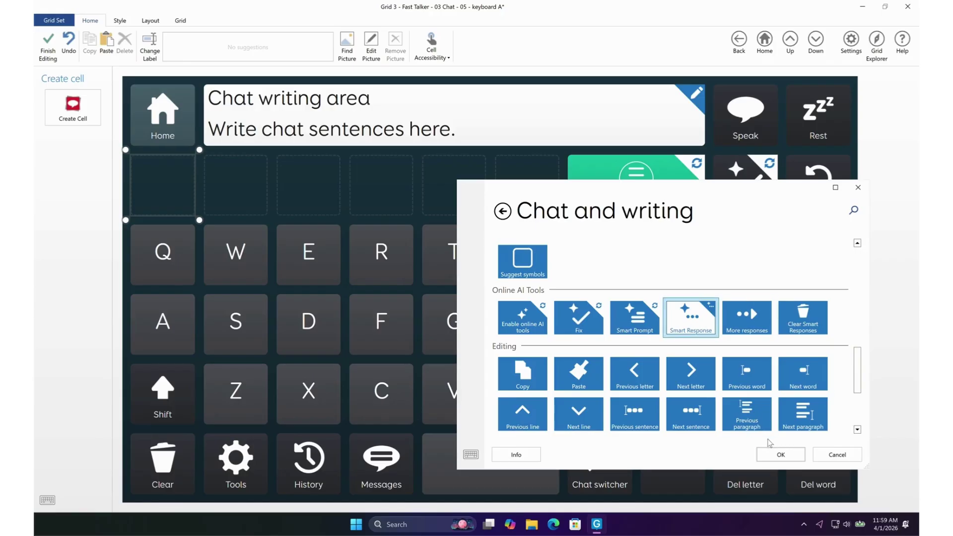
pyautogui.click(775, 455)
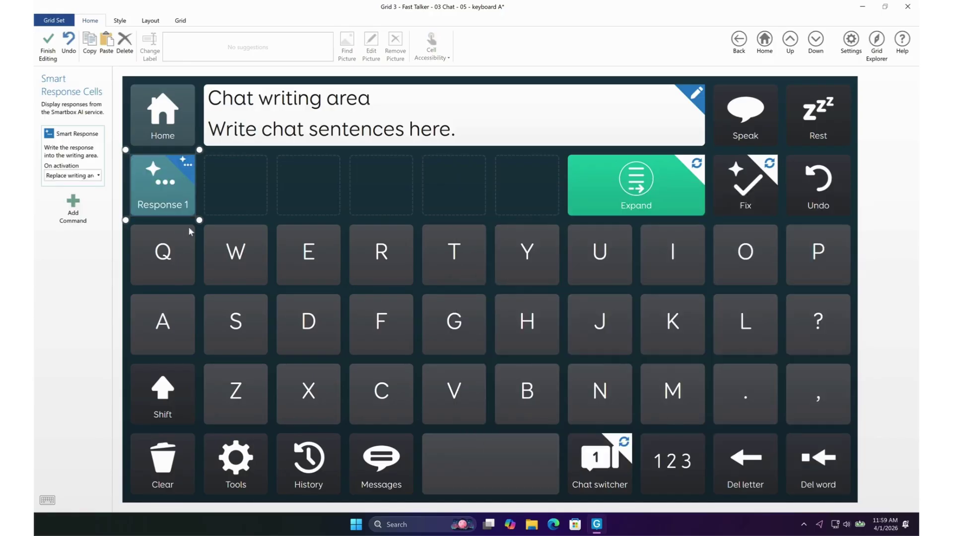
pyautogui.moveTo(197, 219); pyautogui.dragTo(345, 219)
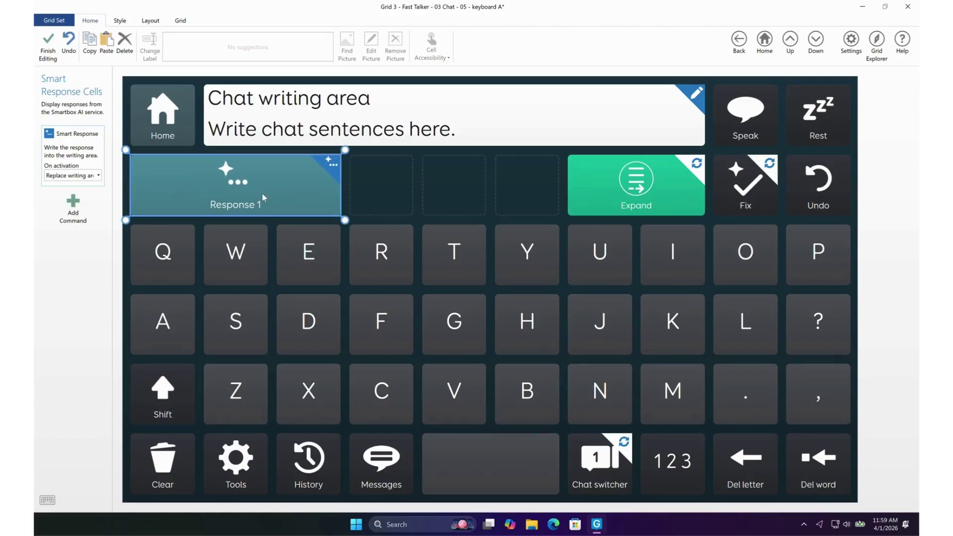
# Step: Paste a copy of the three-column Smart Response cell into the empty space between Response 1 and Expand
pyautogui.click(362, 188)
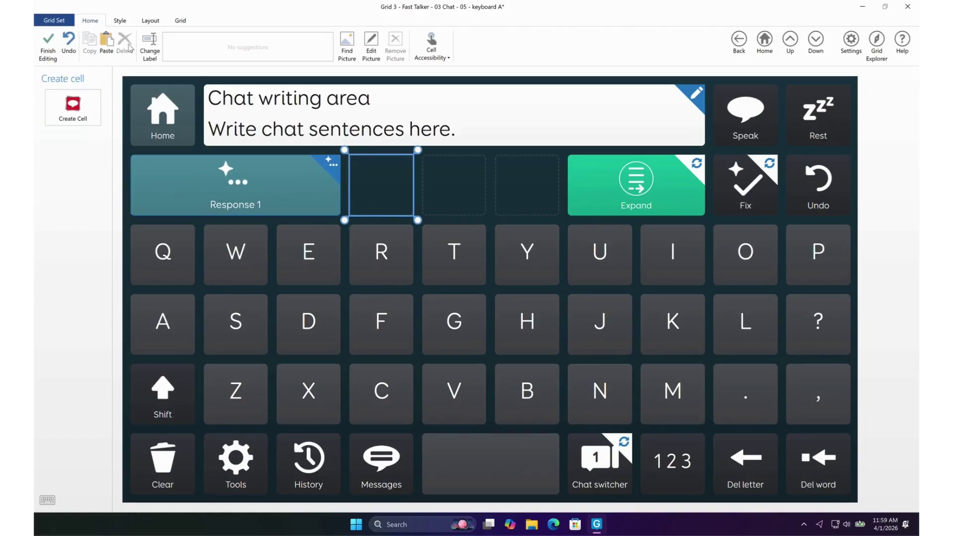
pyautogui.click(106, 42)
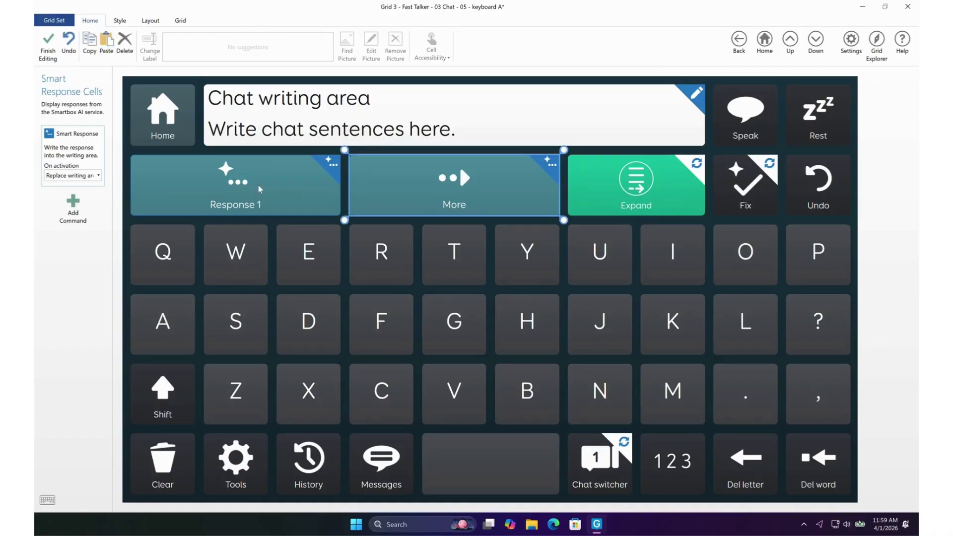
pyautogui.click(229, 190)
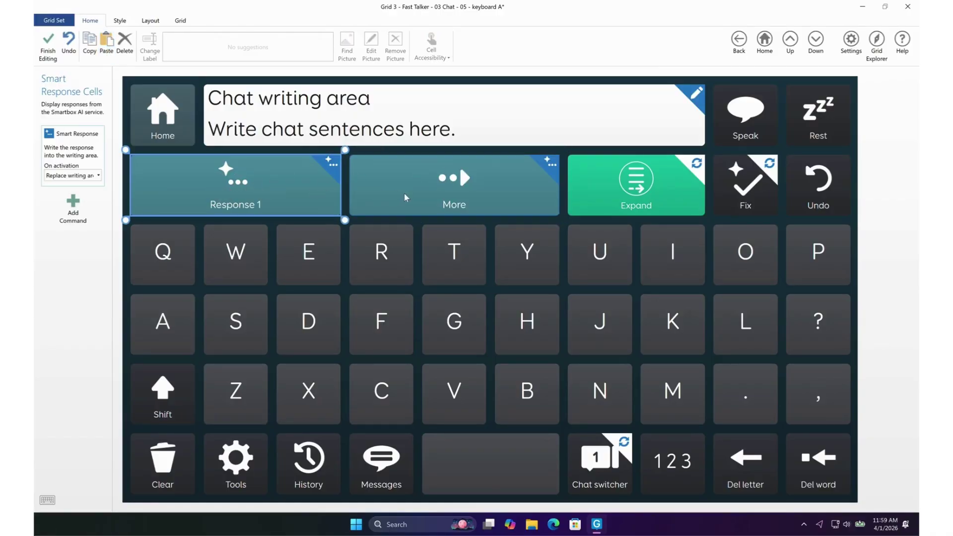
# Step: Set the Expand cell's Smart Prompt to 2 responses and finish editing the keyboard grid
pyautogui.click(629, 194)
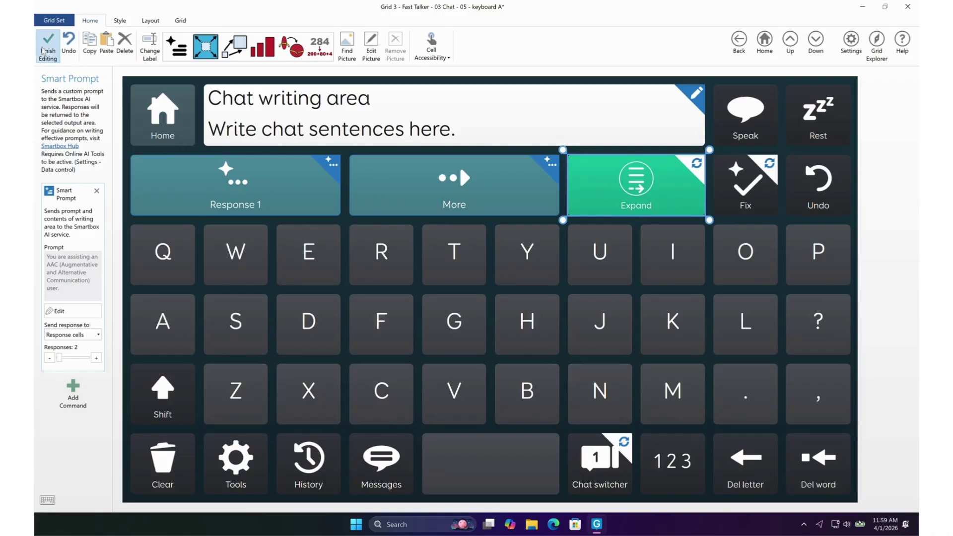
pyautogui.click(44, 50)
pyautogui.click(436, 277)
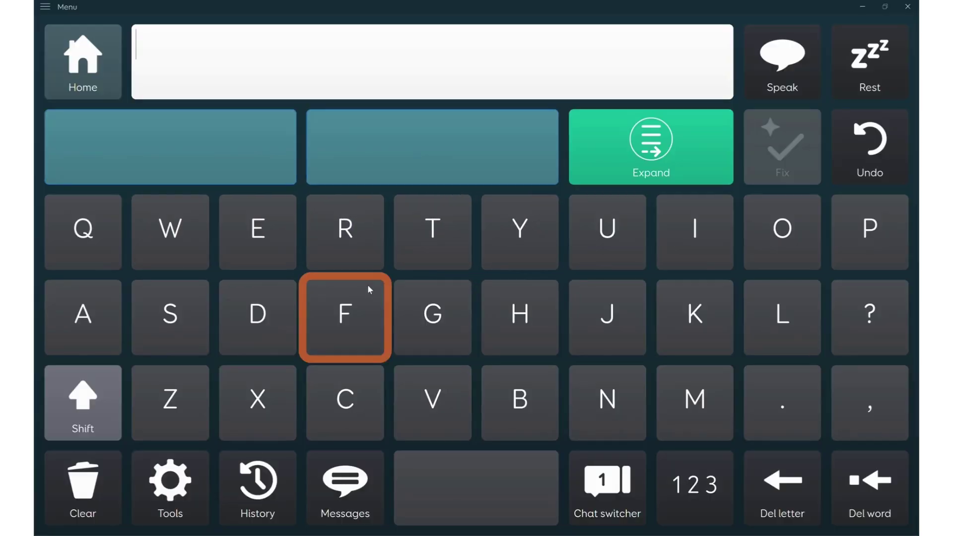
# Step: Write "Hello" in the chat writing area using the on-screen keyboard
pyautogui.click(519, 316)
pyautogui.click(261, 226)
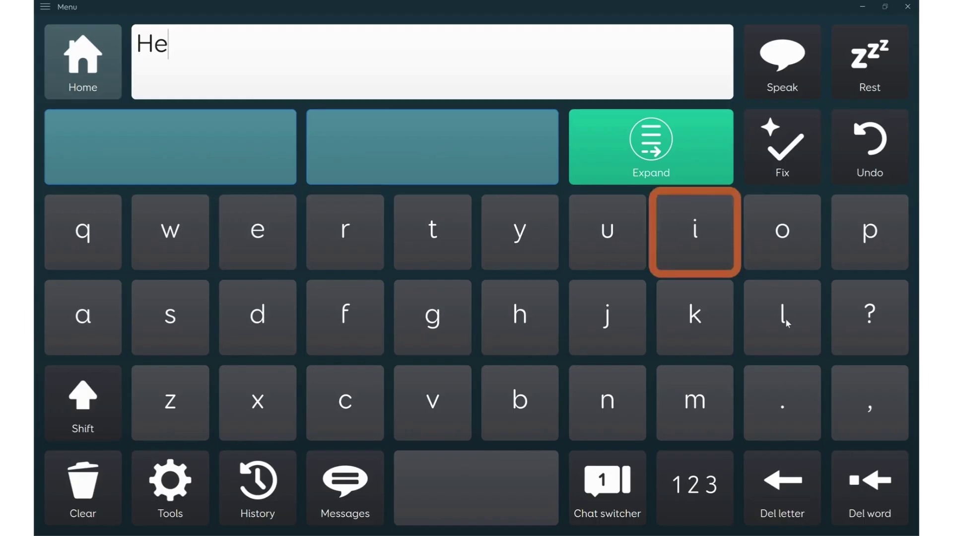
pyautogui.click(782, 317)
pyautogui.click(782, 318)
pyautogui.click(788, 246)
# Step: Expand the written message and replace it with the suggested response "Hi there! How are you?"
pyautogui.click(662, 158)
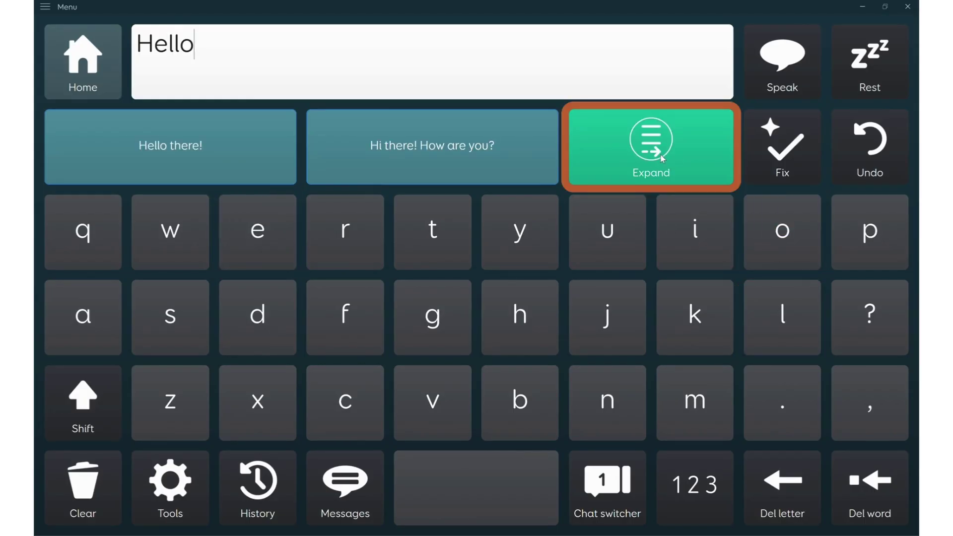
pyautogui.click(388, 165)
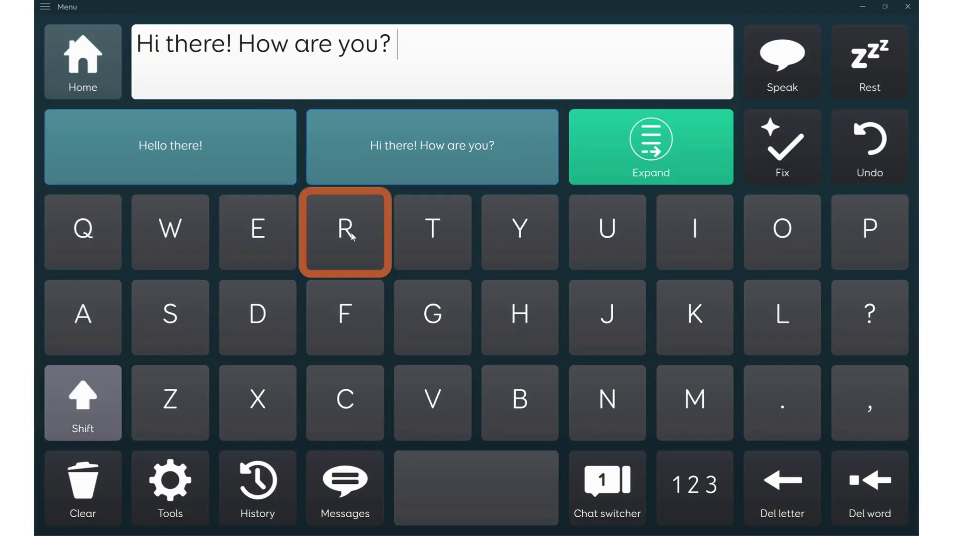